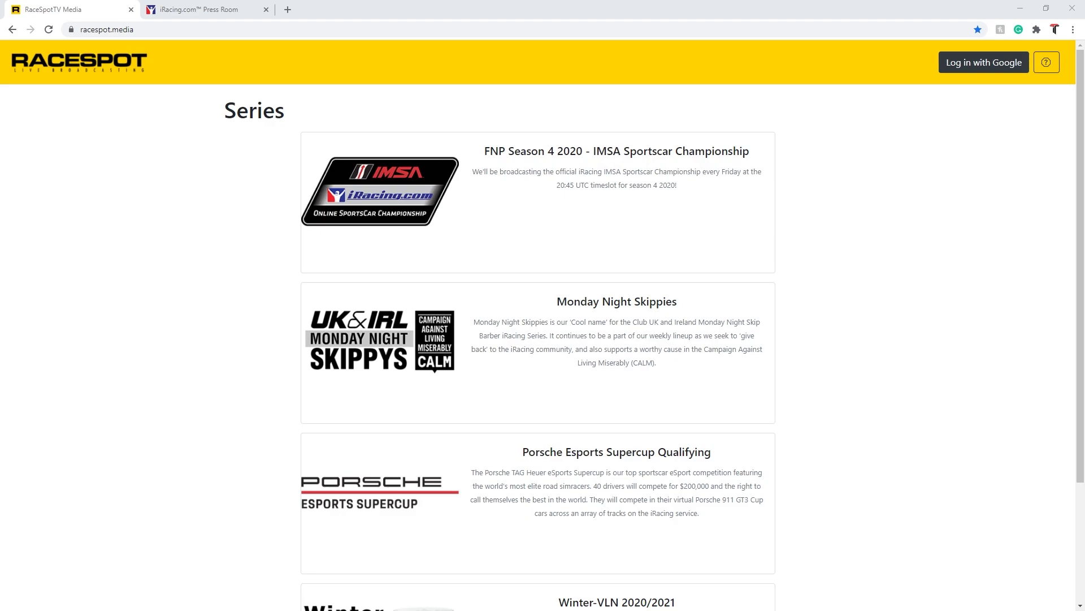
# - Sign in with the test Google account and start the iRacing verification, ready to enter the ID
pyautogui.click(992, 68)
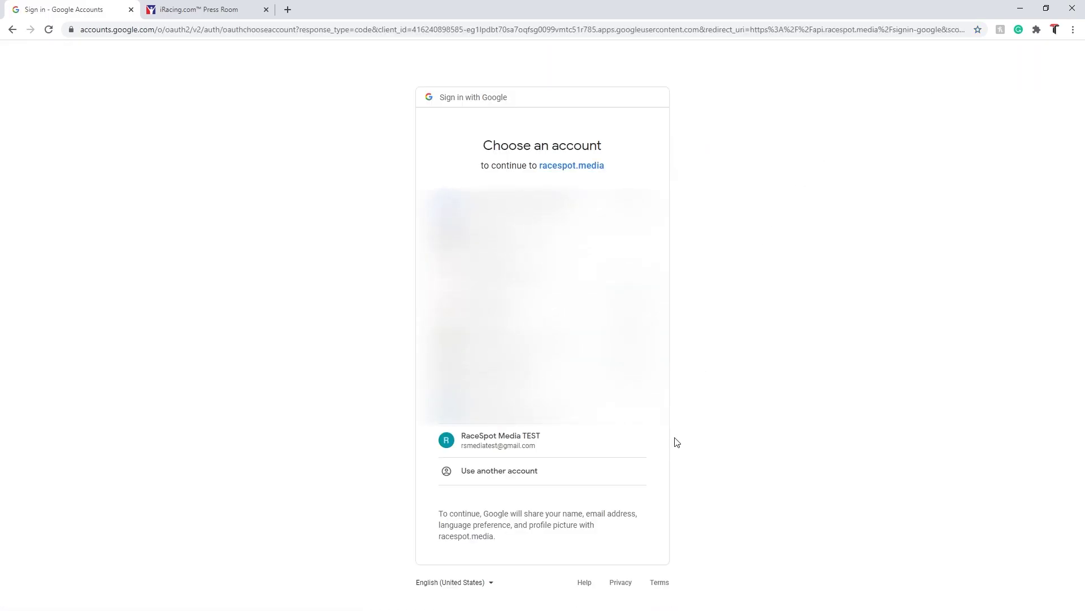
pyautogui.click(553, 449)
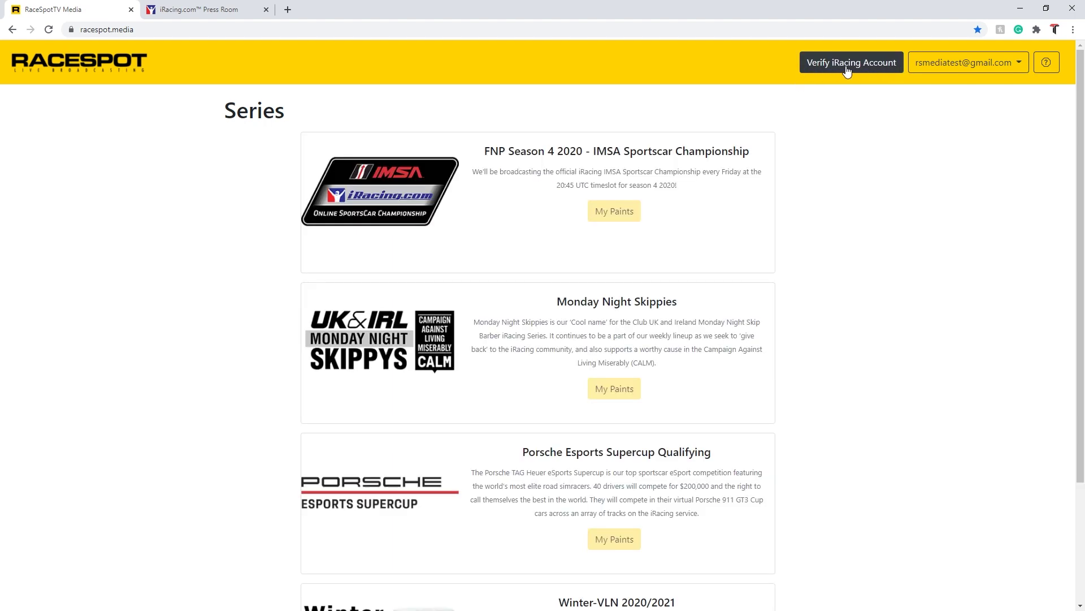
pyautogui.click(880, 65)
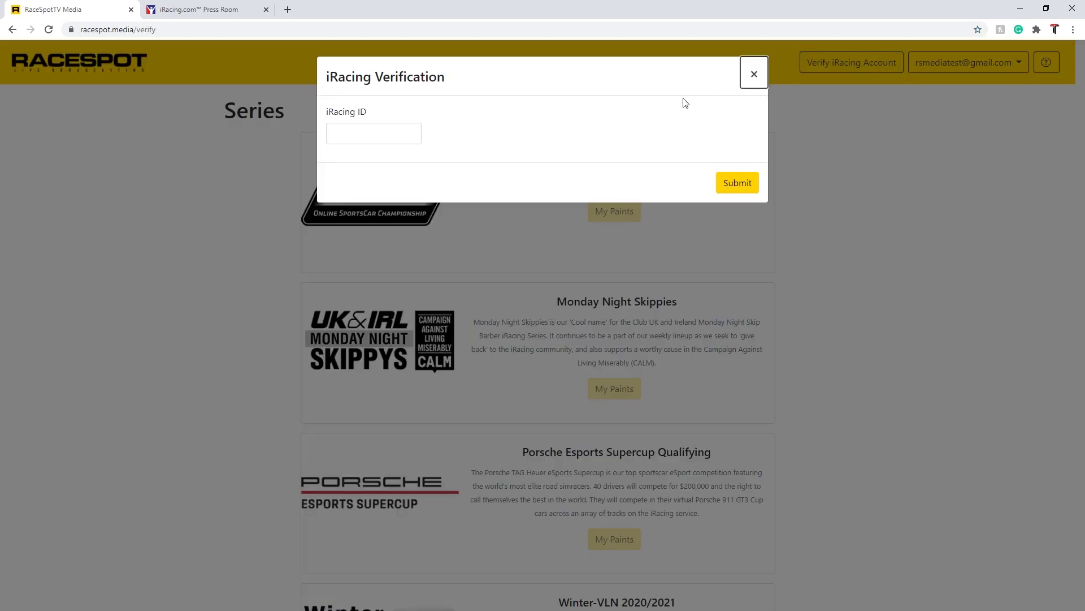
pyautogui.click(378, 130)
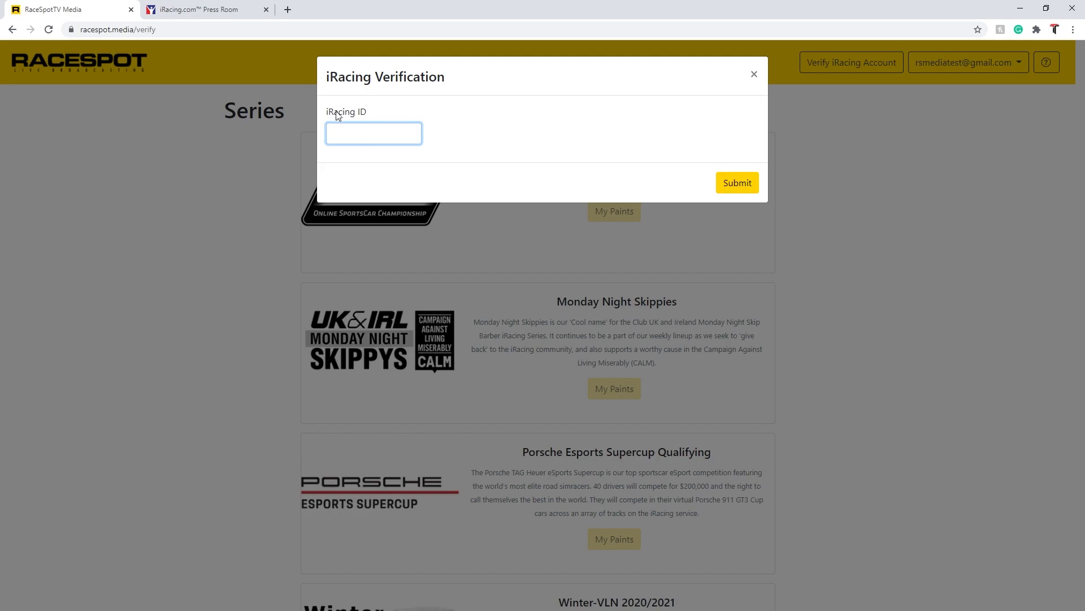
pyautogui.click(230, 13)
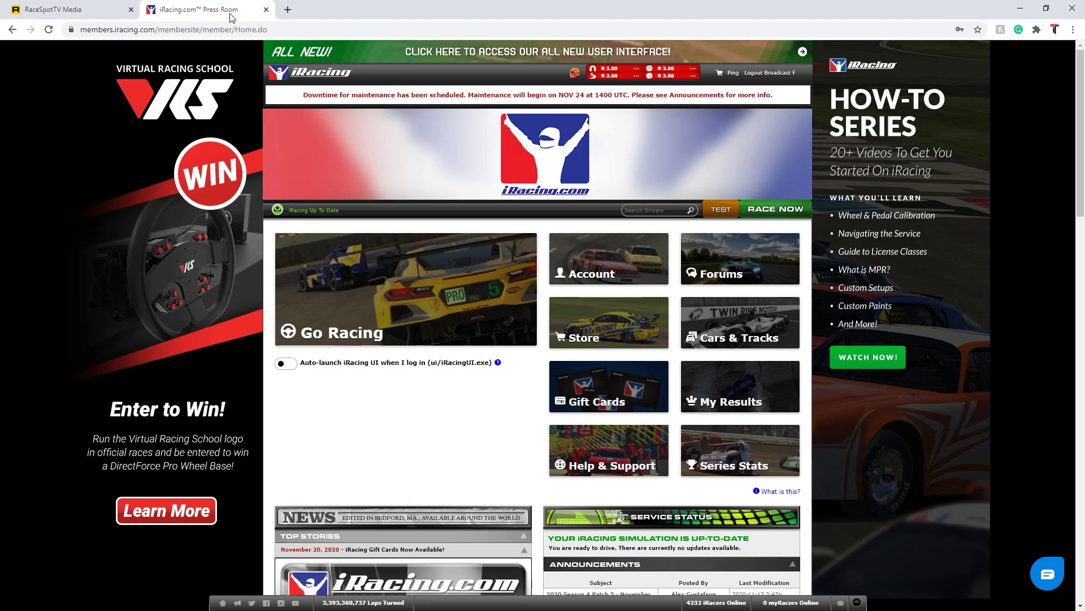
pyautogui.click(604, 272)
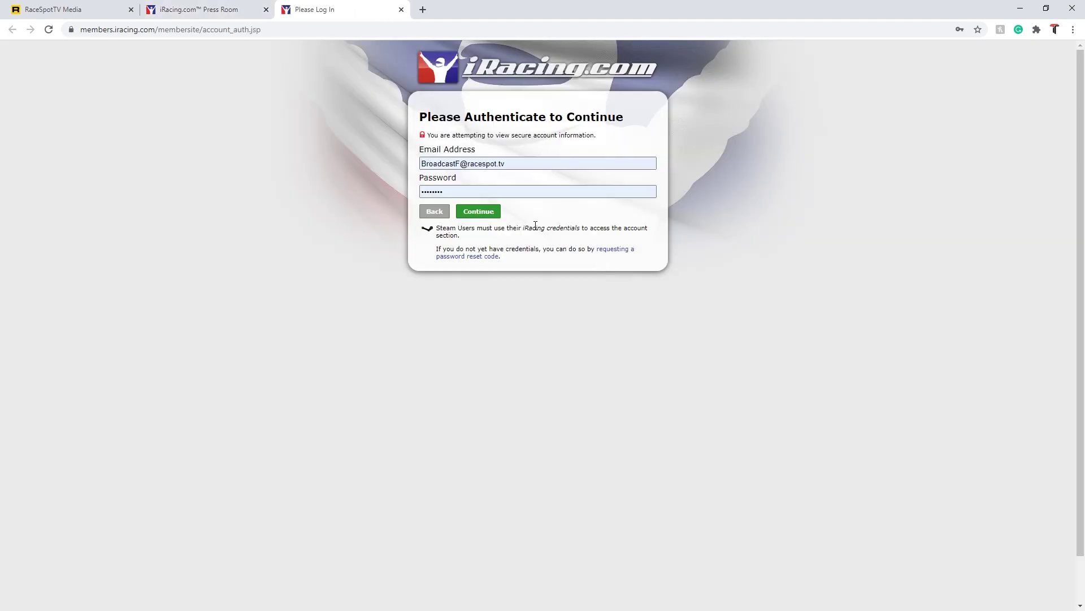
pyautogui.click(482, 214)
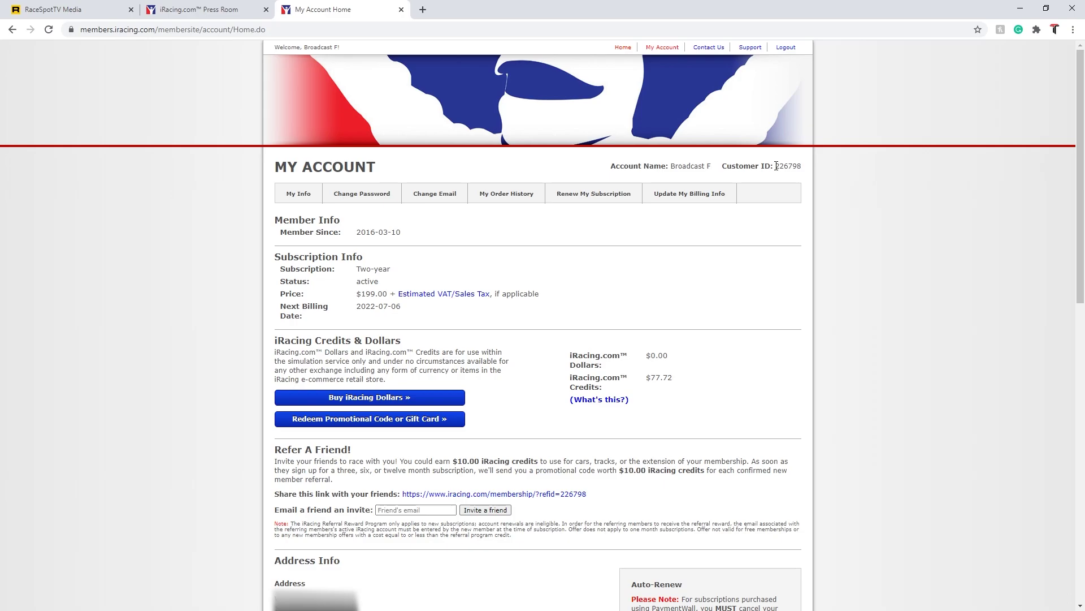
# - Copy the Customer ID shown on the My Account page
pyautogui.moveTo(776, 166); pyautogui.dragTo(802, 166)
pyautogui.rightClick(792, 165)
pyautogui.click(799, 173)
pyautogui.click(775, 166)
# - Paste the Customer ID into RaceSpot's iRacing ID field, submit it, and dismiss the success message
pyautogui.click(89, 11)
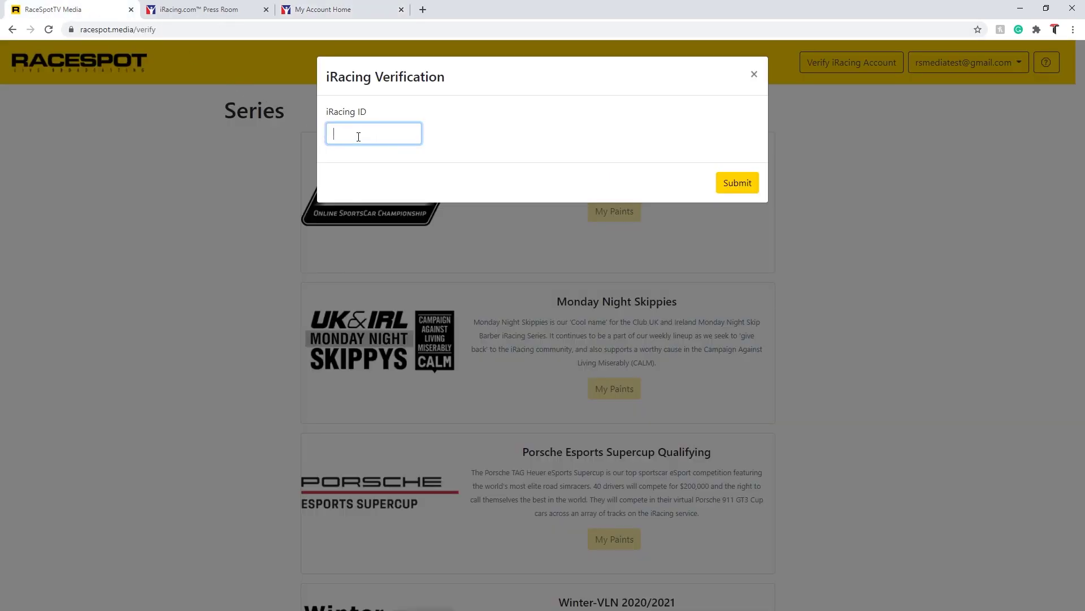
pyautogui.rightClick(339, 134)
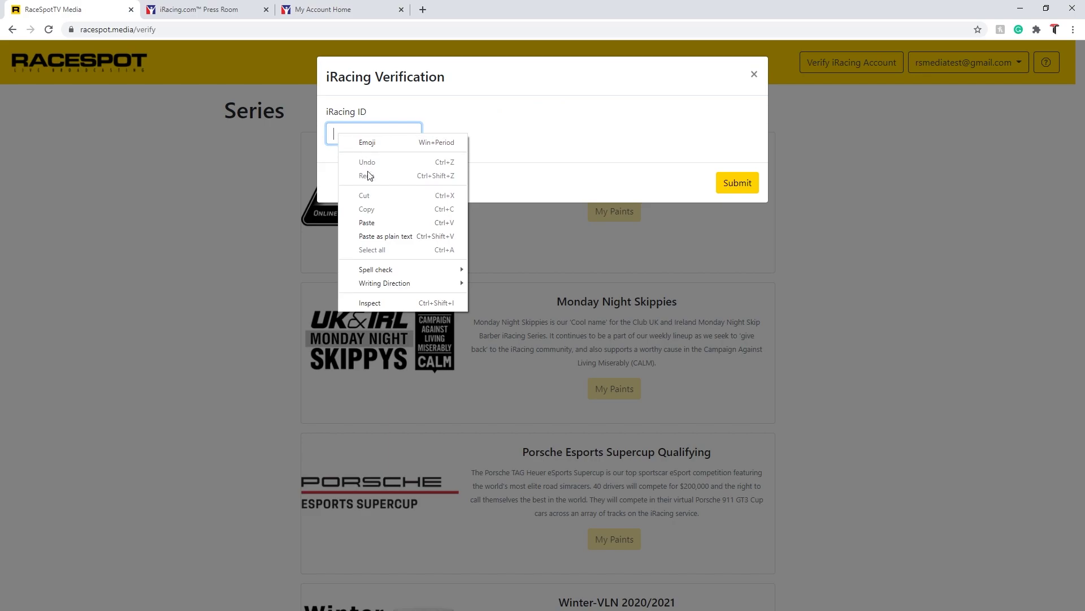
pyautogui.click(381, 222)
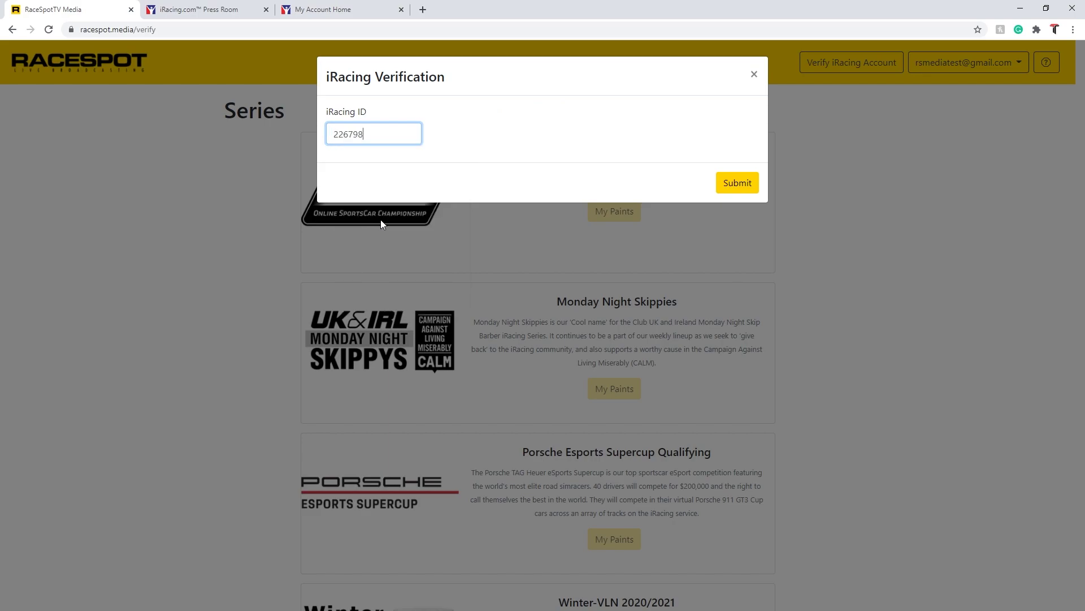
pyautogui.click(742, 189)
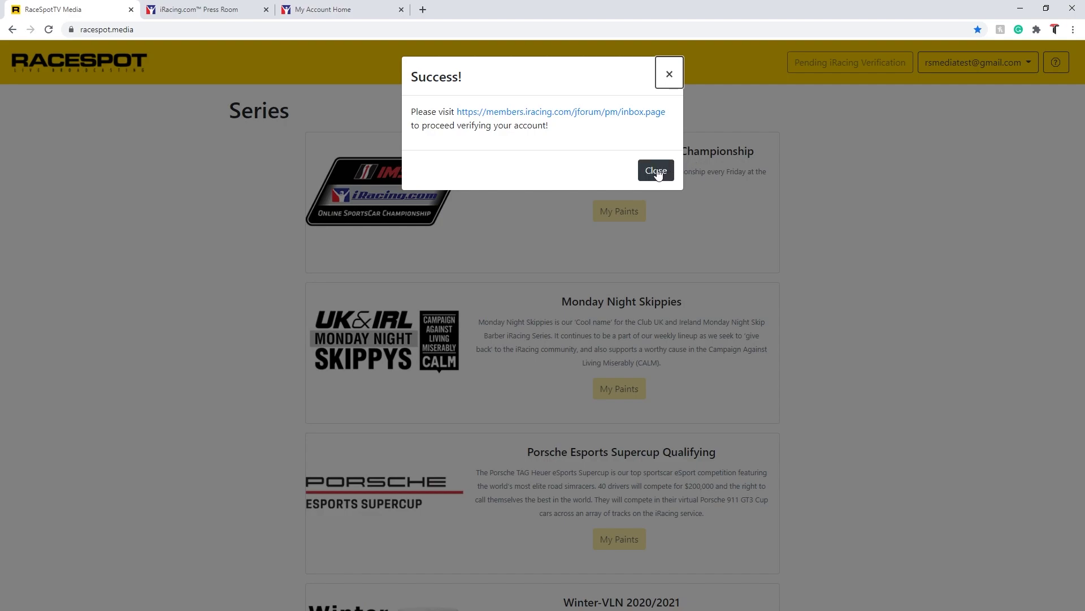
pyautogui.click(656, 171)
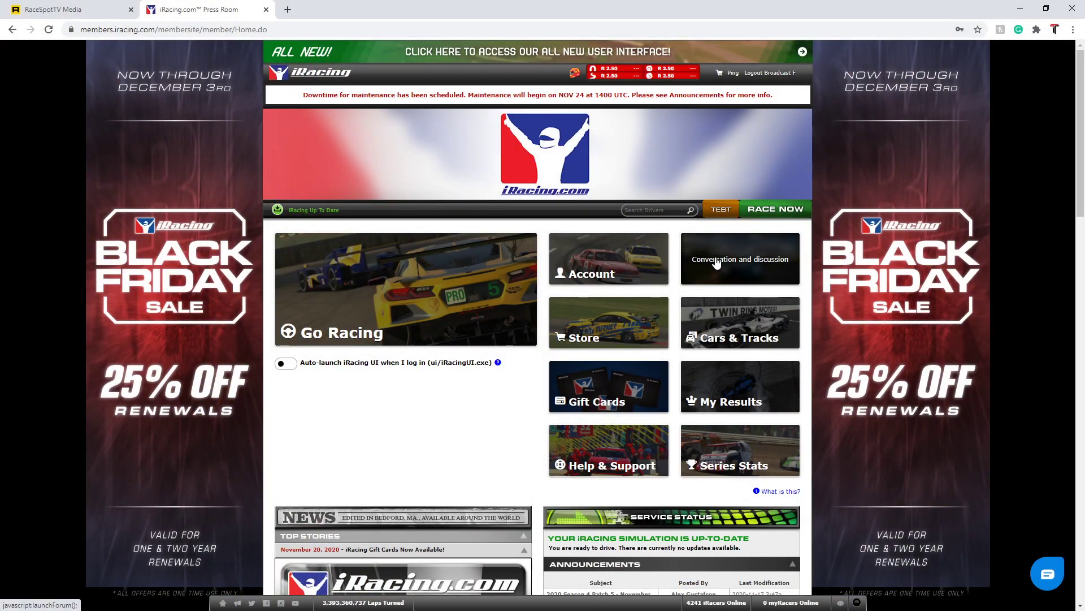
# - Open the racespot.media Account Verification message in the iRacing forum inbox and follow its link
pyautogui.click(717, 263)
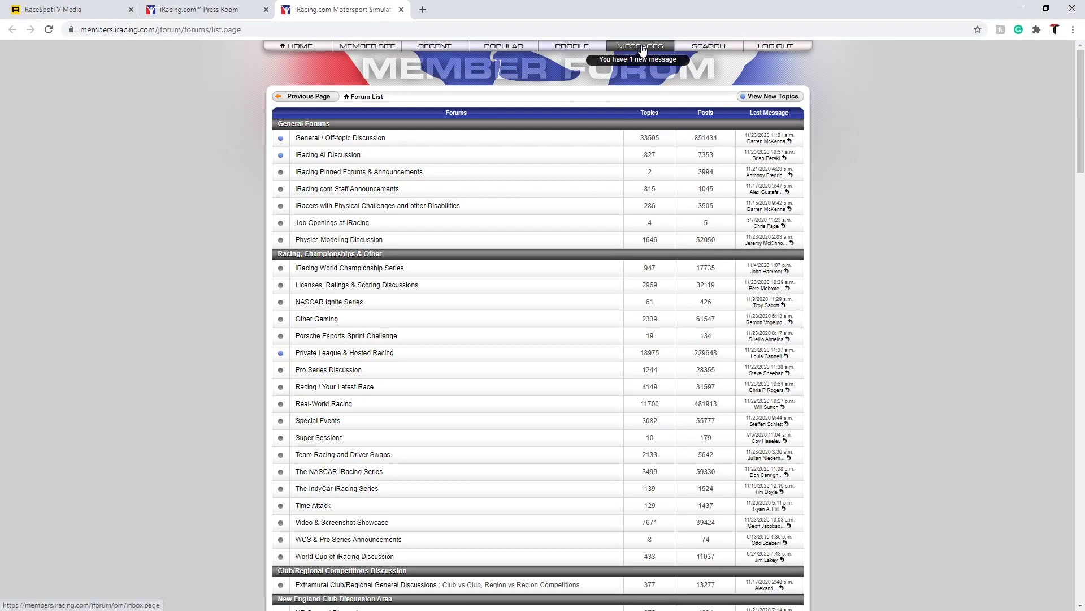
pyautogui.click(642, 47)
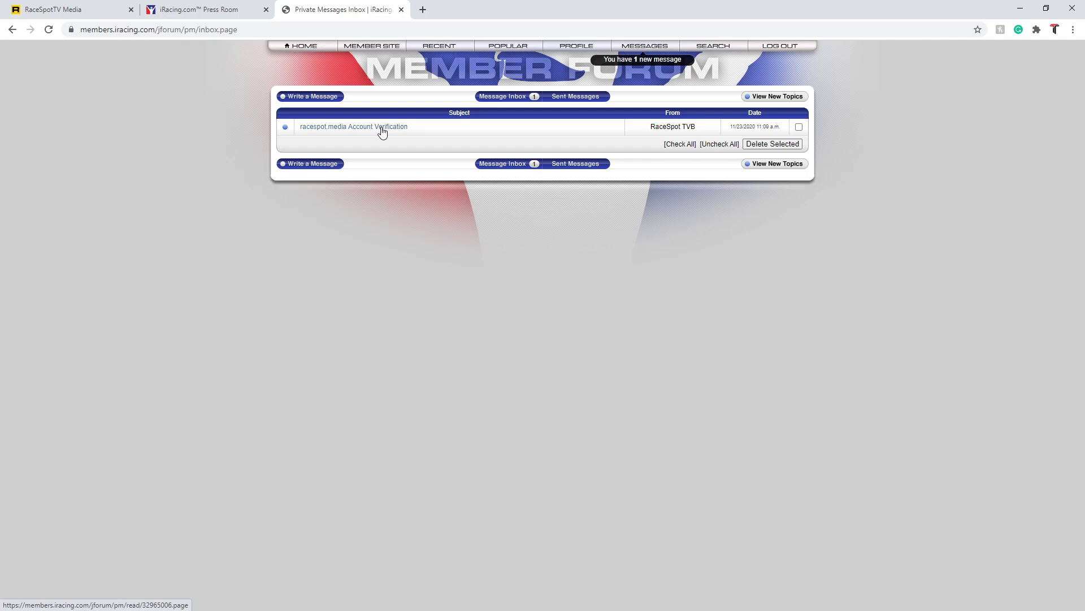
pyautogui.click(382, 130)
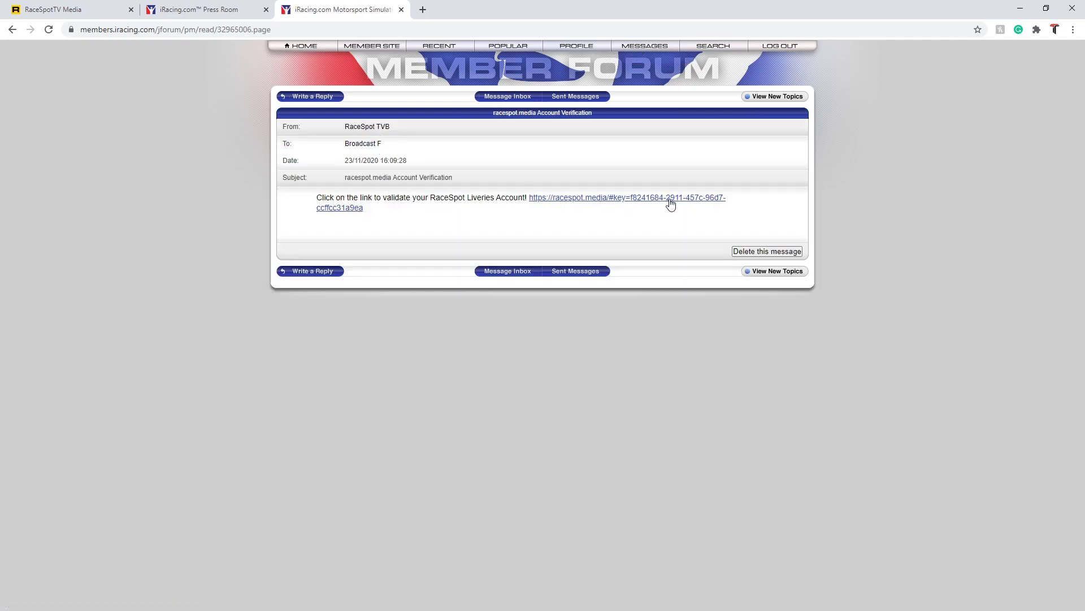
pyautogui.click(594, 201)
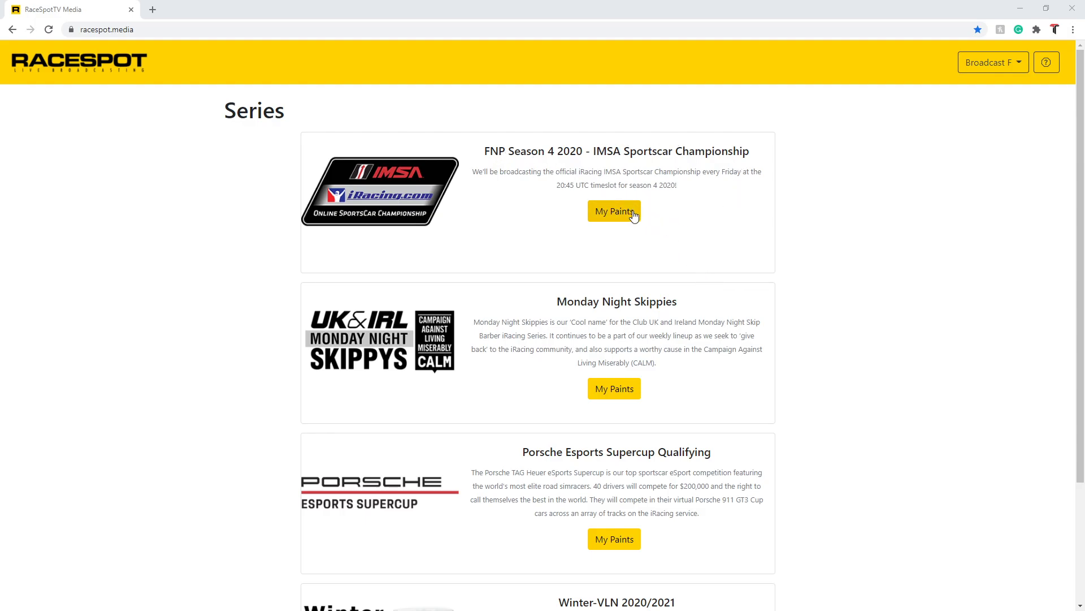
# - Open My Paints for FNP Season 4 2020 with Livery Type Car and Car Corvette C8R
pyautogui.click(622, 212)
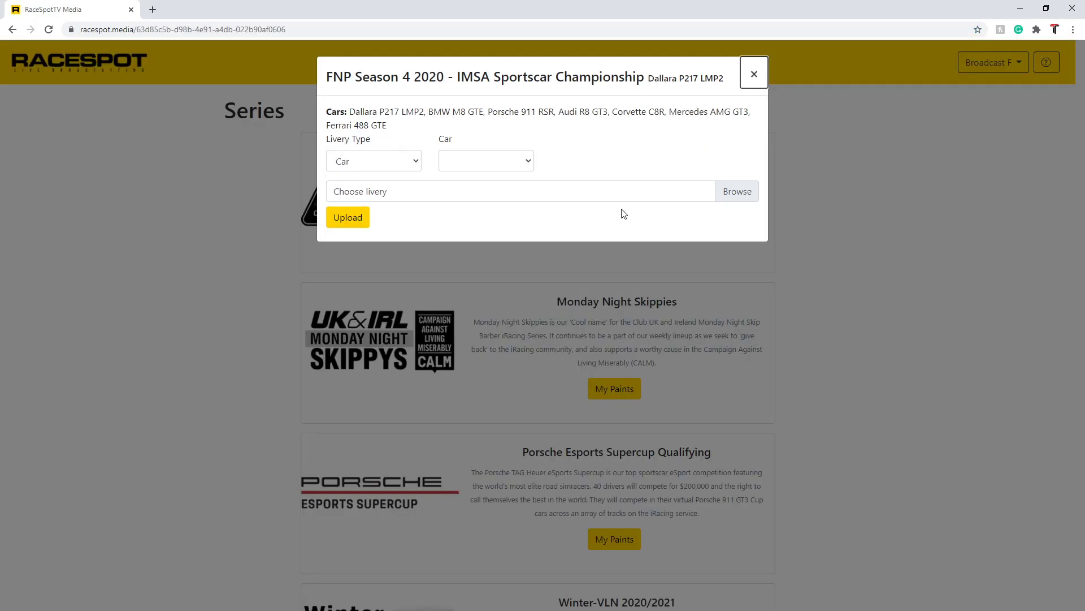
pyautogui.click(398, 163)
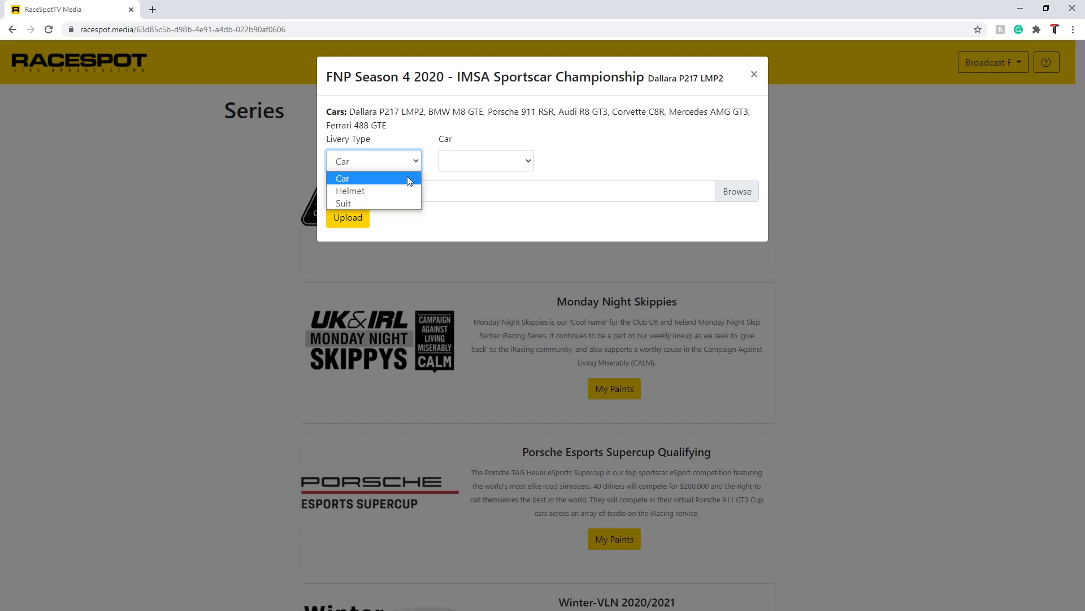
pyautogui.click(410, 182)
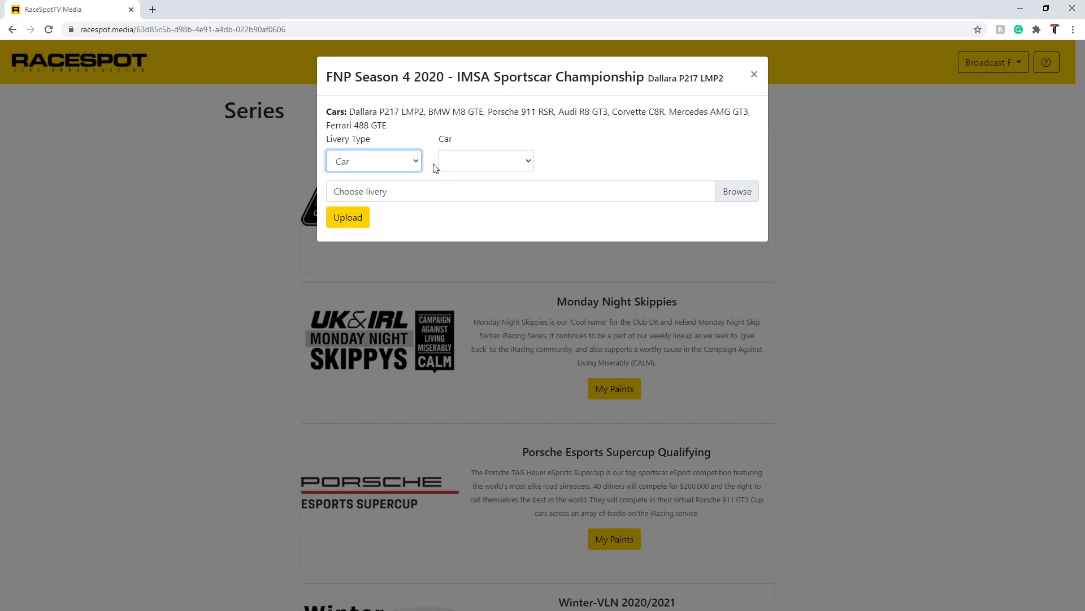
pyautogui.click(530, 163)
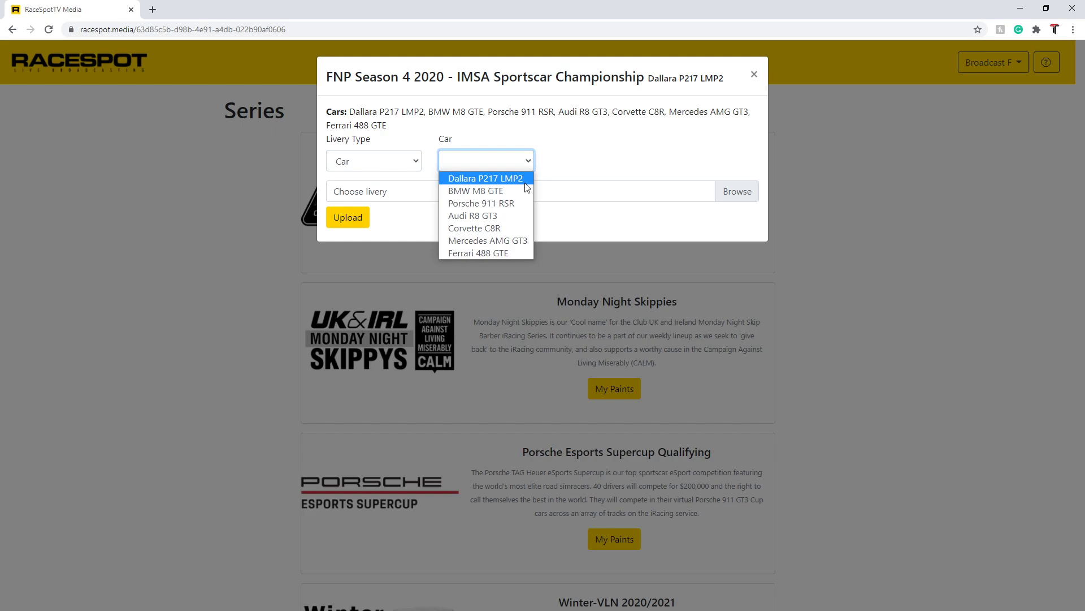
pyautogui.click(514, 227)
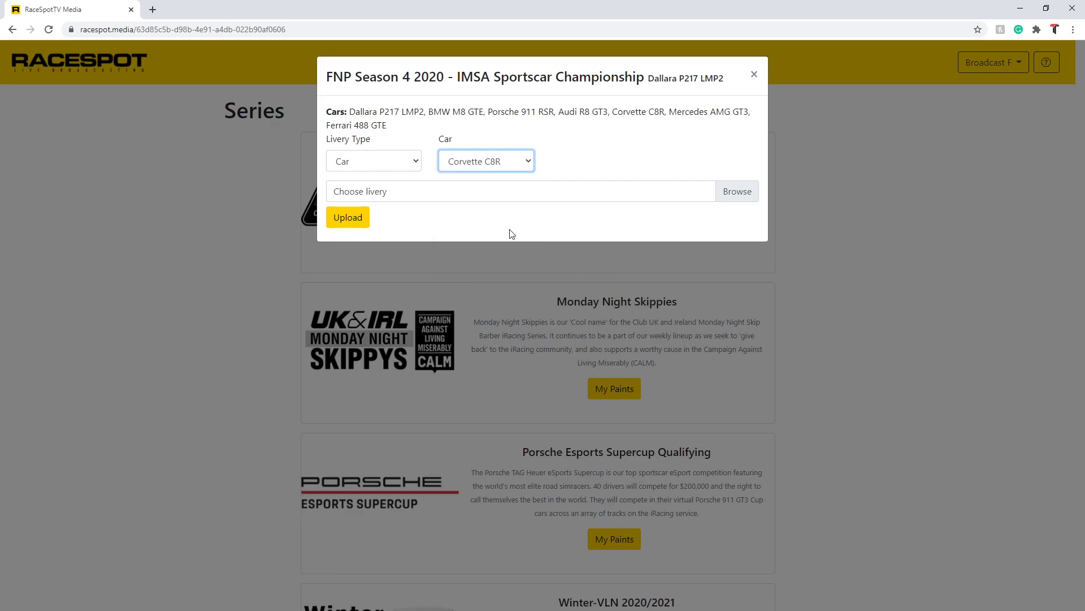
# - Upload Test Paint.tga as the Corvette C8R car livery and check its preview
pyautogui.click(735, 193)
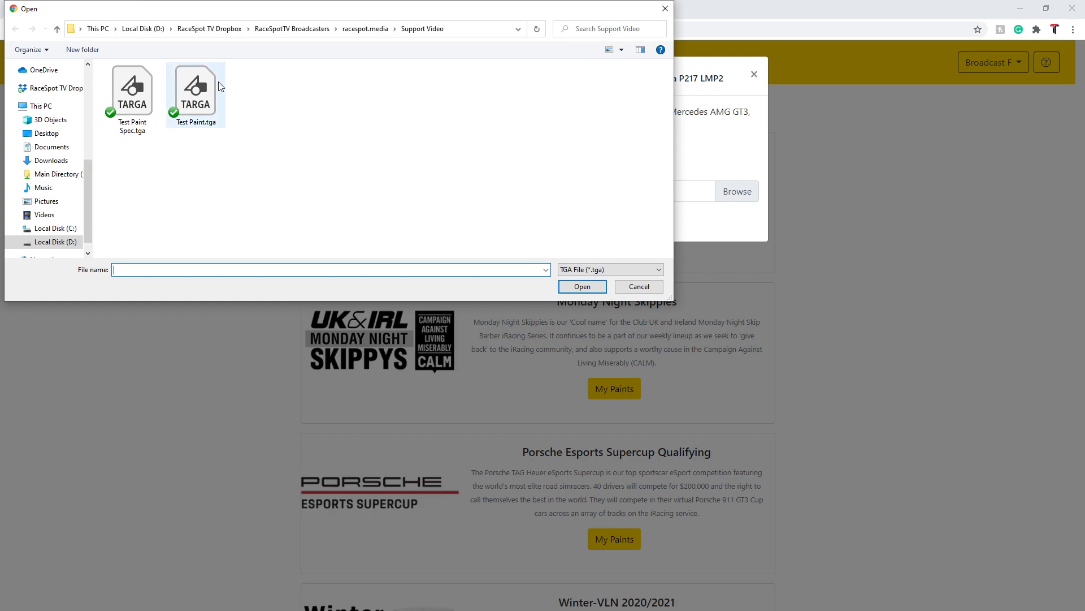
pyautogui.click(201, 89)
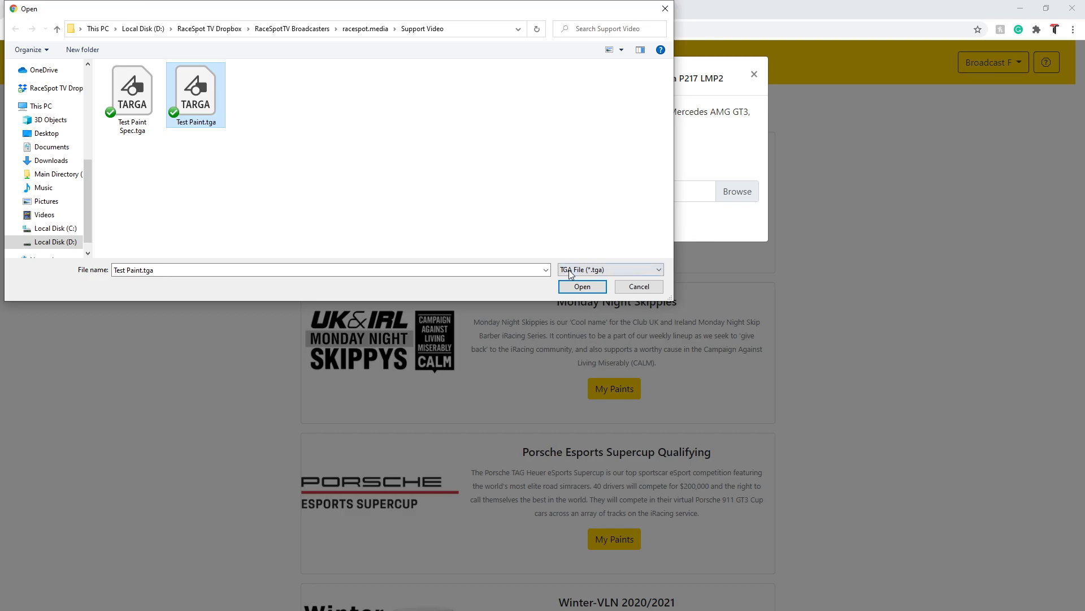
pyautogui.click(577, 288)
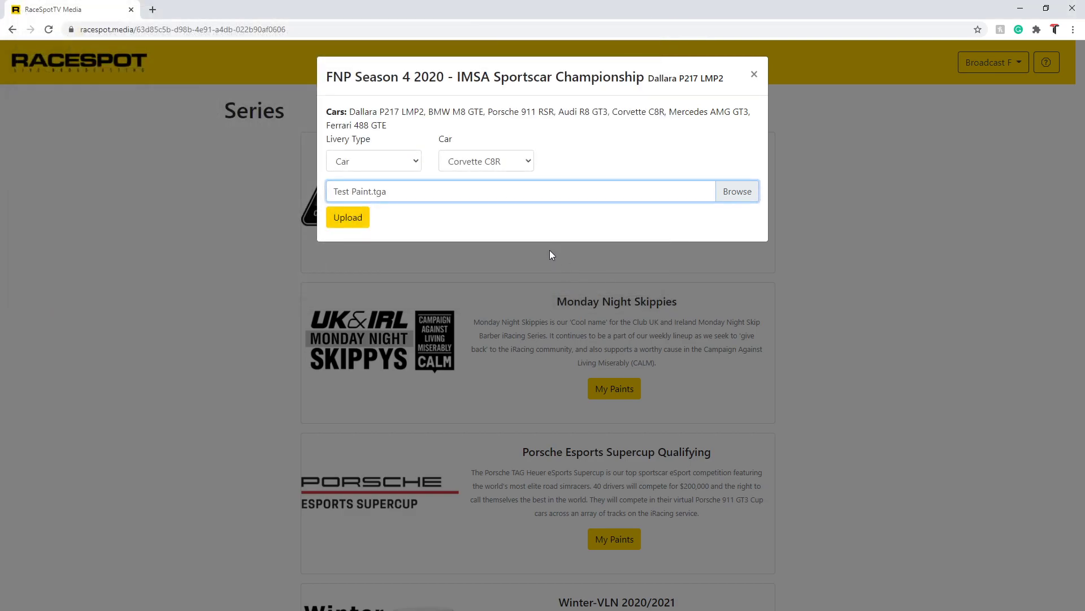
pyautogui.click(347, 221)
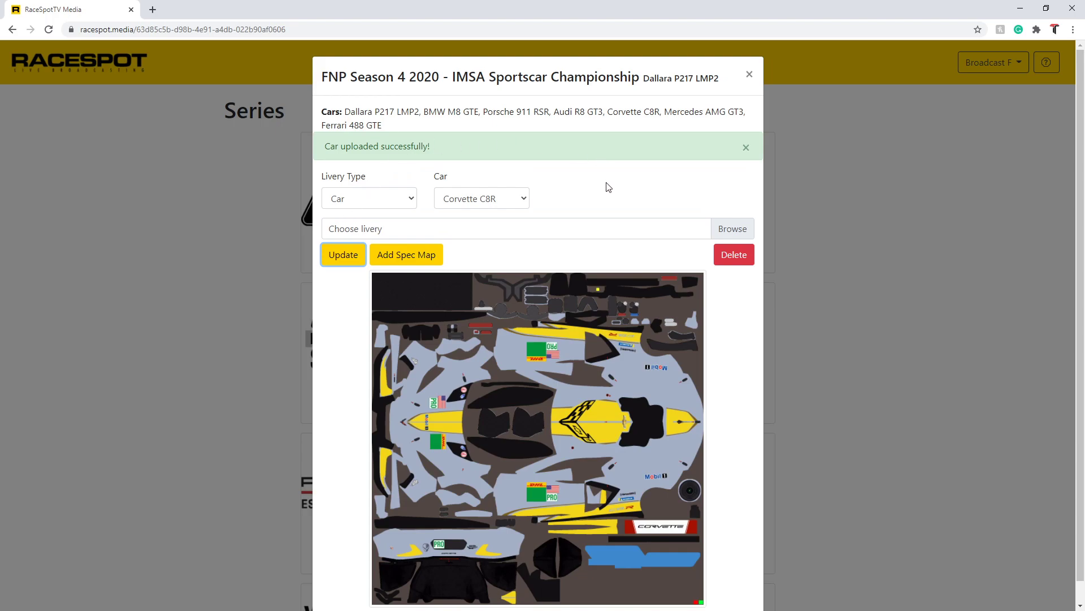
pyautogui.scroll(-1, 598, 217)
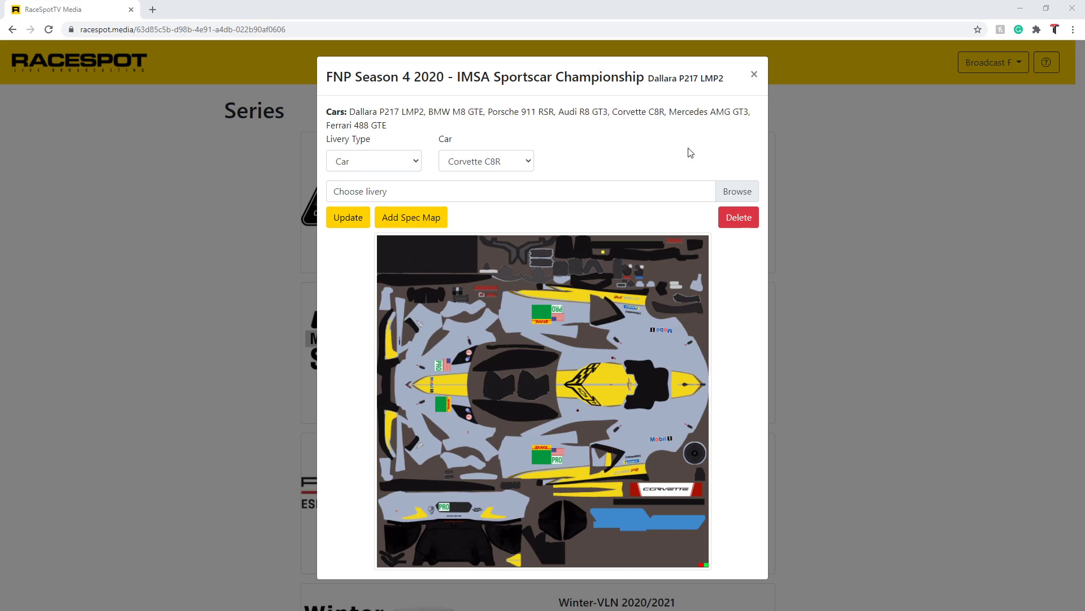
# - Add Test Paint.mip as the spec map for the Corvette C8R paint
pyautogui.click(410, 221)
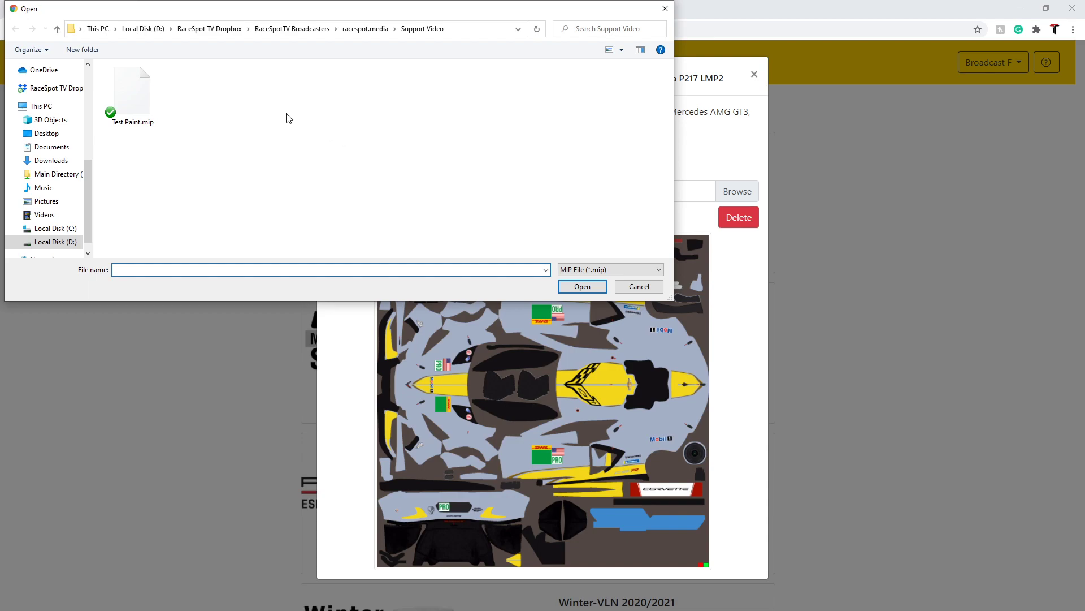
pyautogui.click(134, 100)
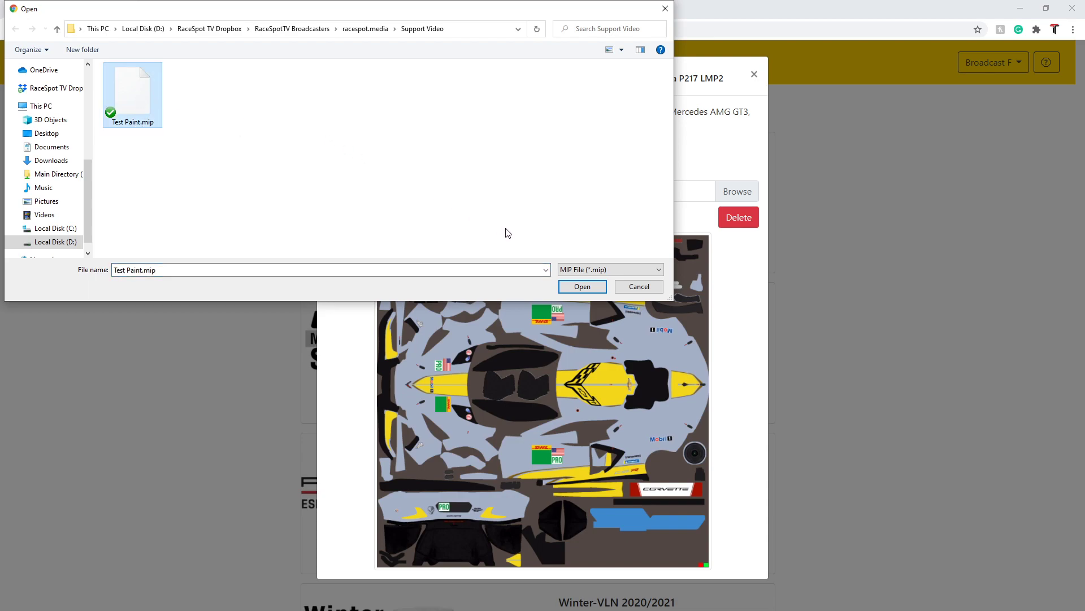
pyautogui.click(574, 287)
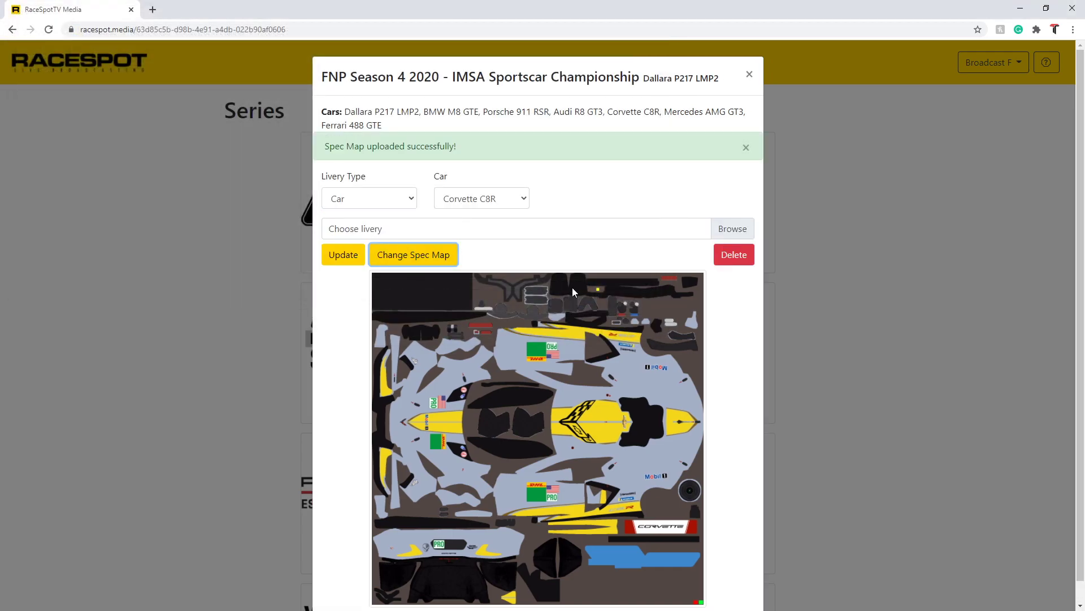
pyautogui.scroll(-1, 563, 290)
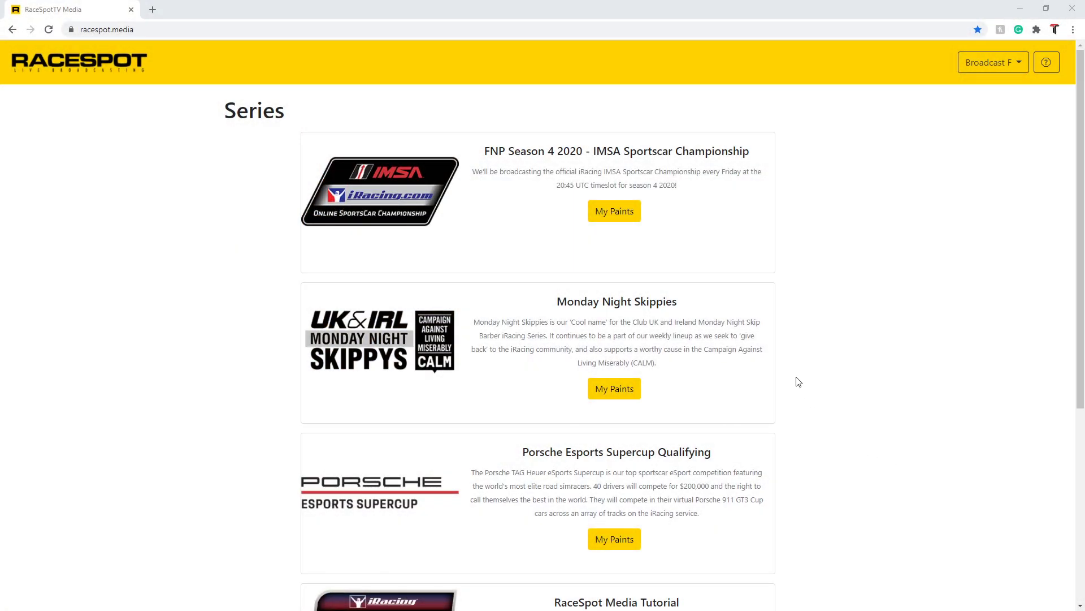
# - Add a new team under the RaceSpot Media Tutorial series paints and expand its livery form
pyautogui.scroll(-5, 798, 382)
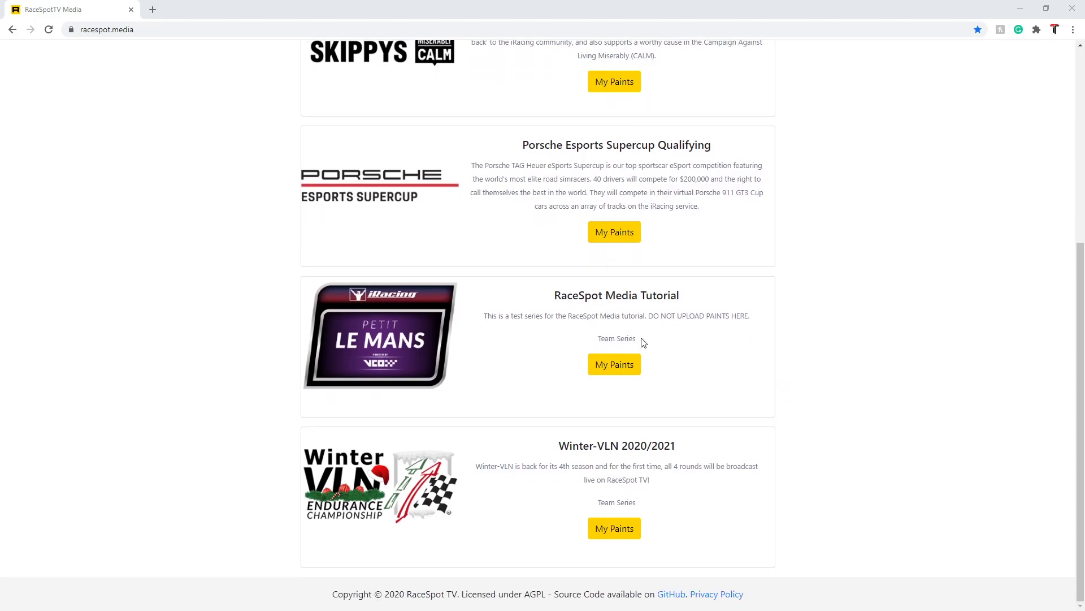
pyautogui.click(607, 363)
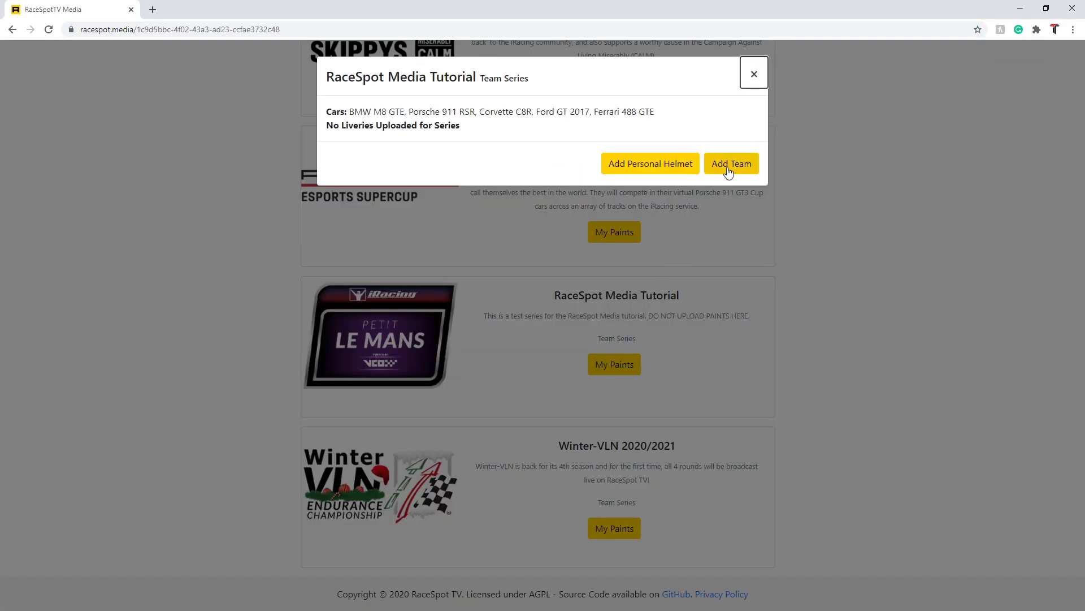
pyautogui.click(728, 170)
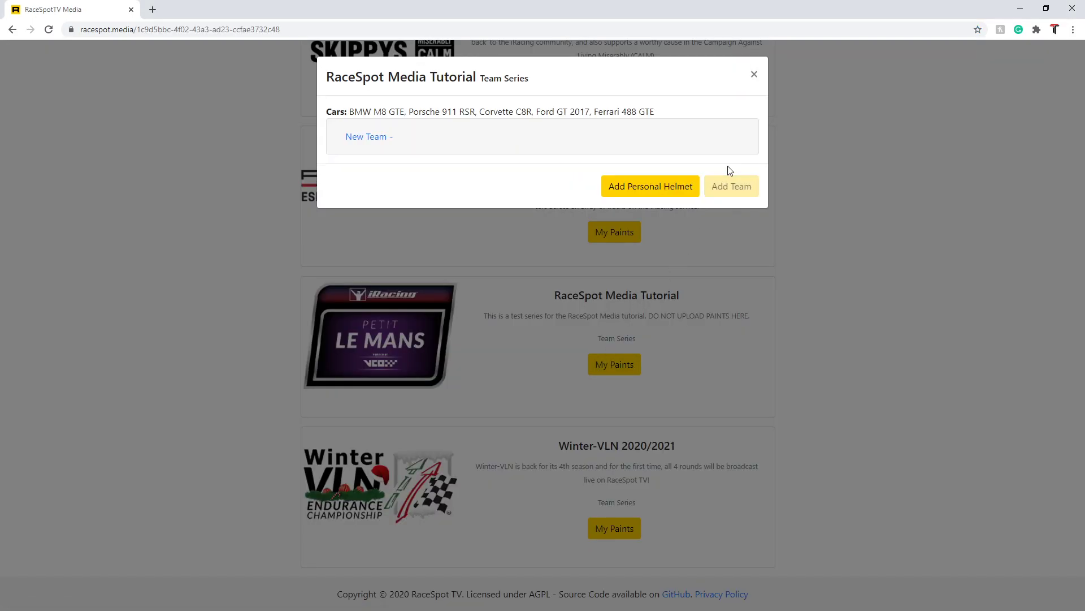
pyautogui.click(377, 143)
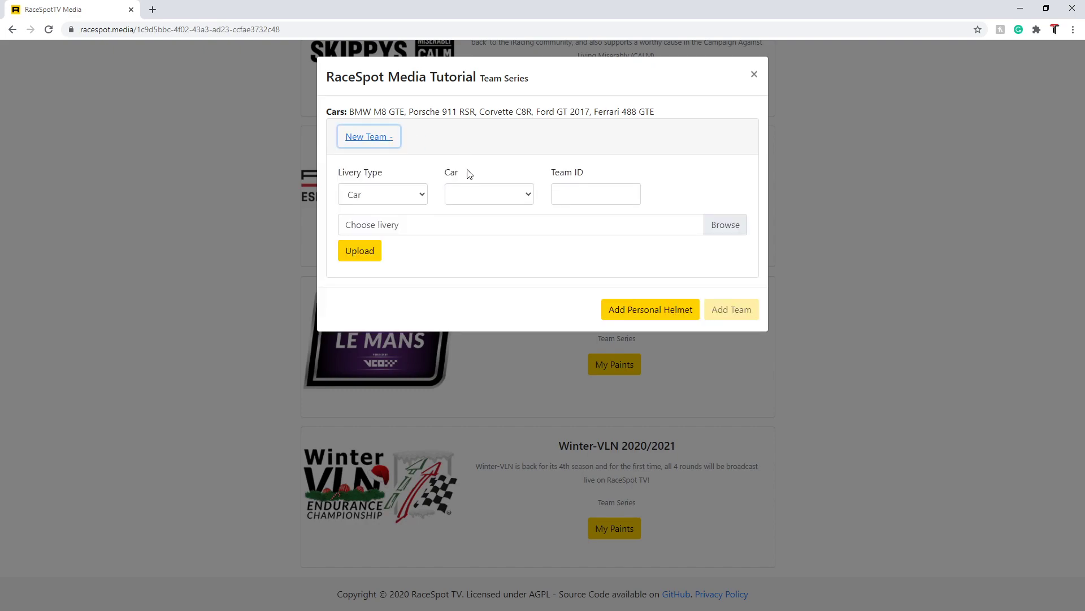
# - Set the team livery to Car type, Corvette C8R, and enter the Team ID
pyautogui.click(407, 196)
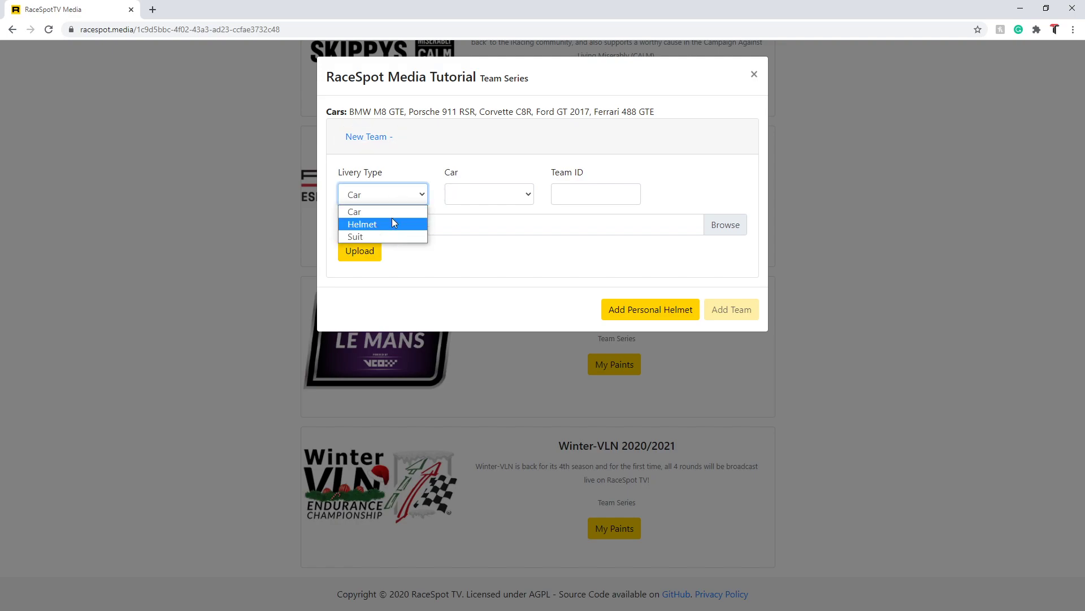
pyautogui.click(394, 217)
pyautogui.click(505, 199)
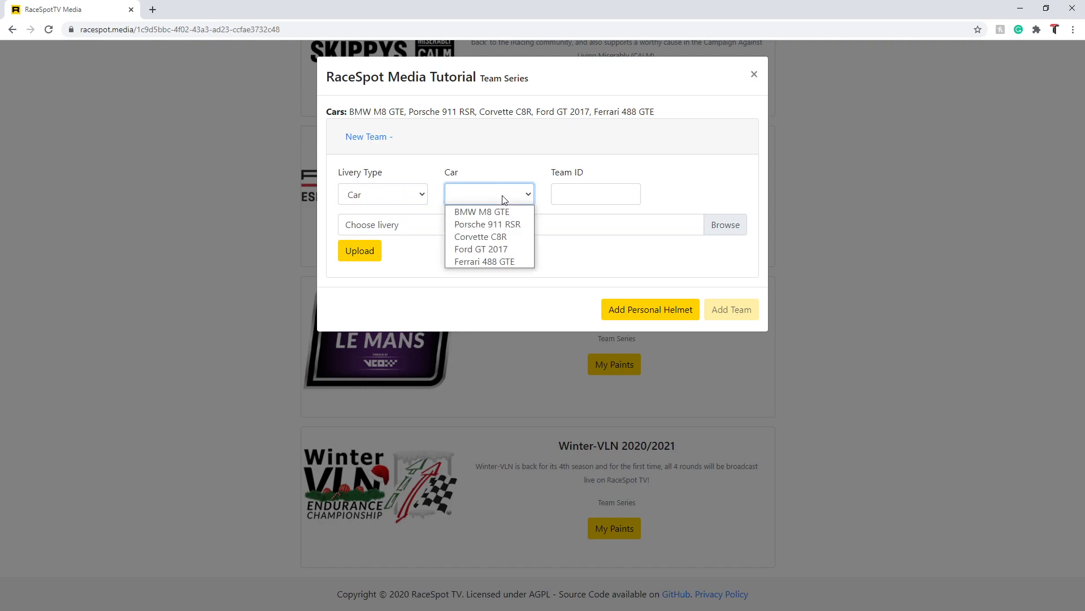
pyautogui.click(514, 241)
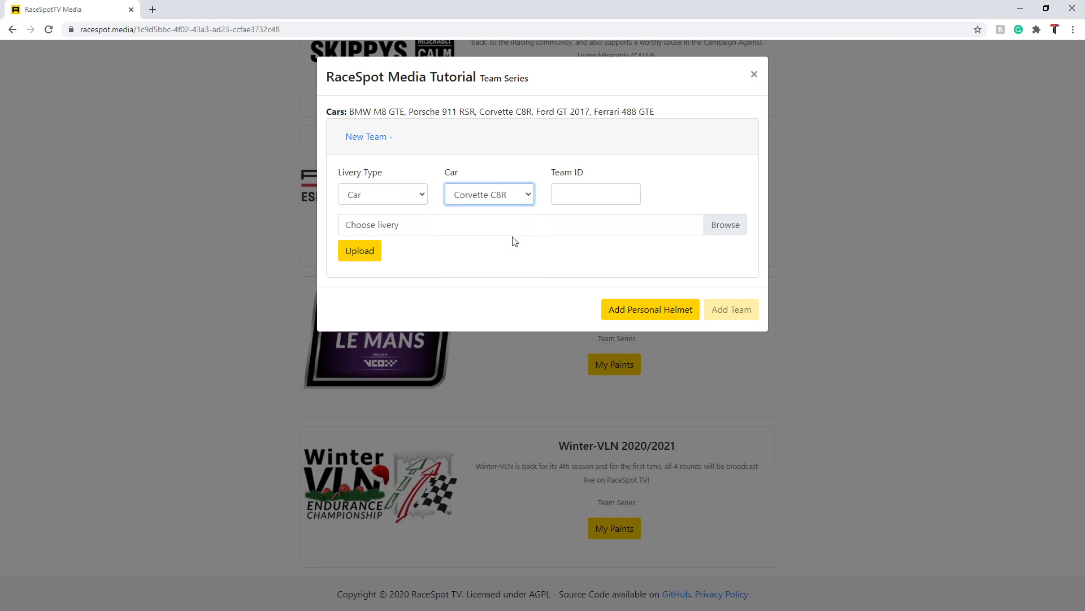
pyautogui.click(574, 203)
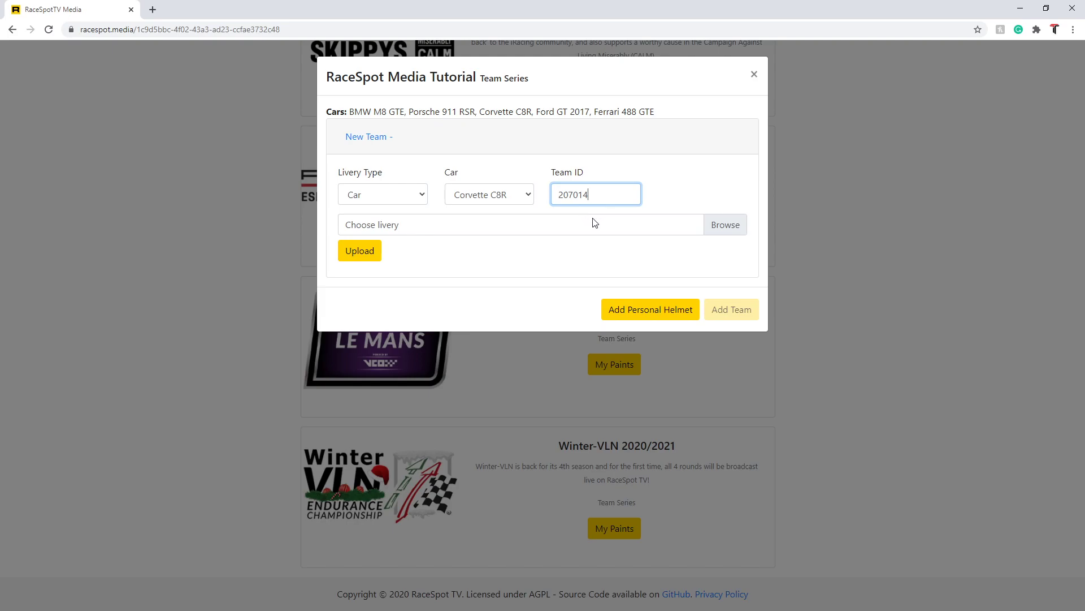
# - Choose Test Paint.tga and upload it as the team's Corvette C8R livery
pyautogui.click(713, 225)
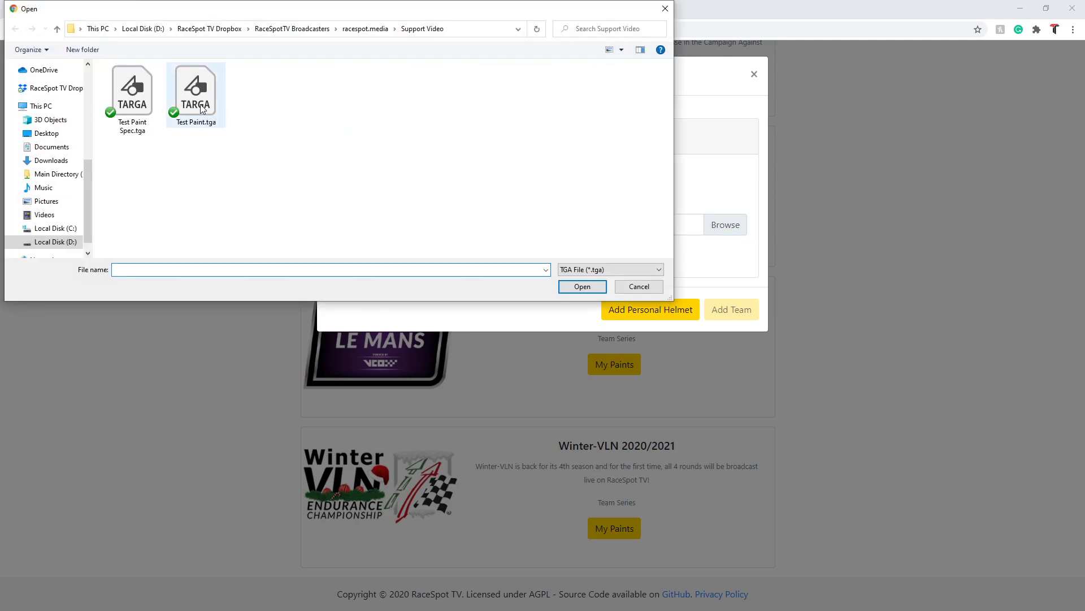
pyautogui.click(196, 100)
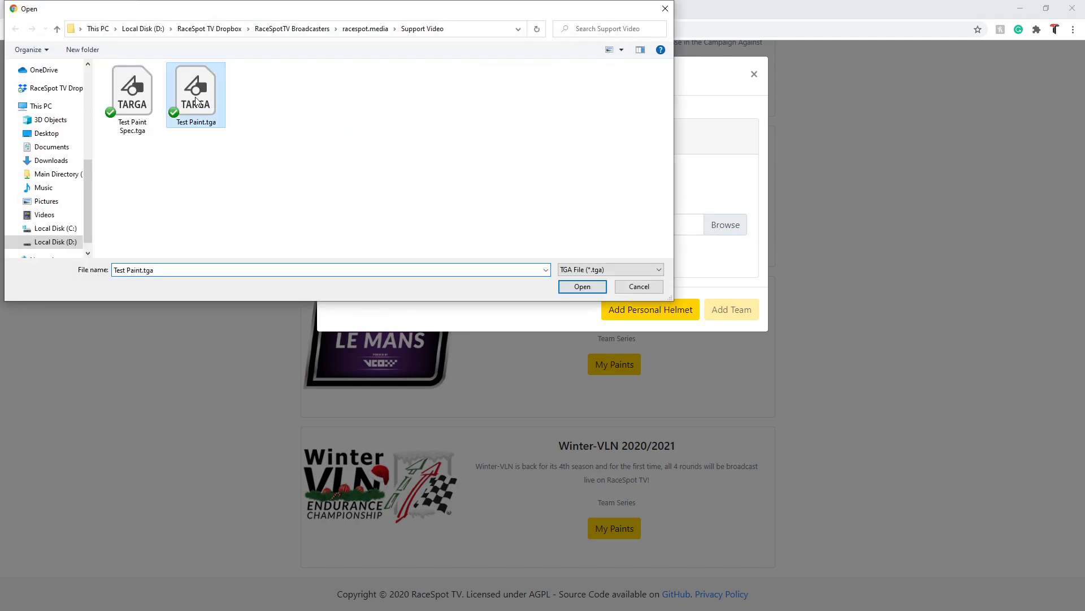
pyautogui.click(582, 287)
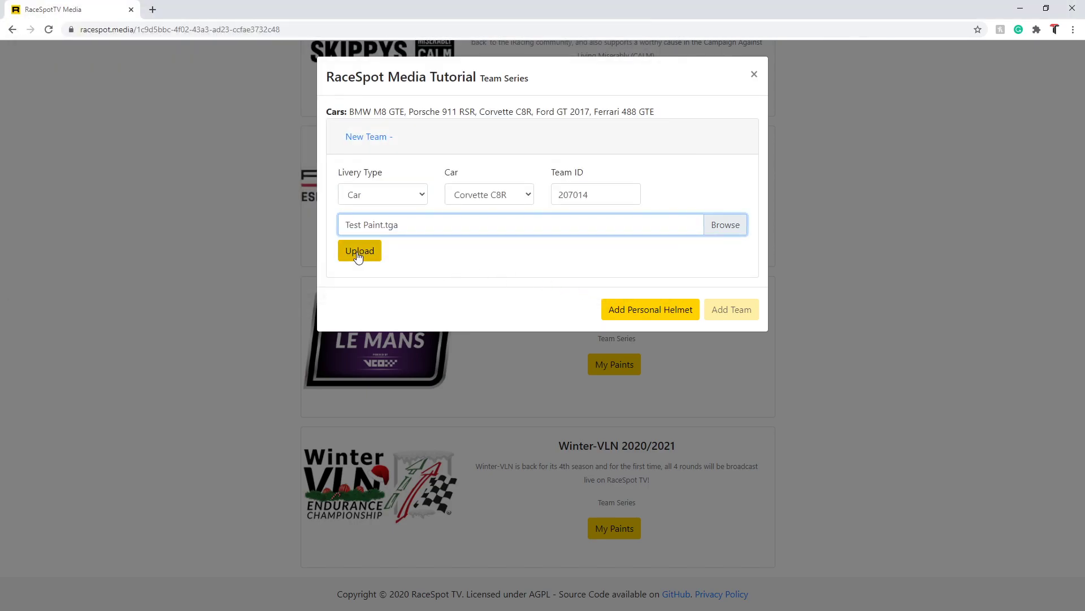
pyautogui.click(358, 256)
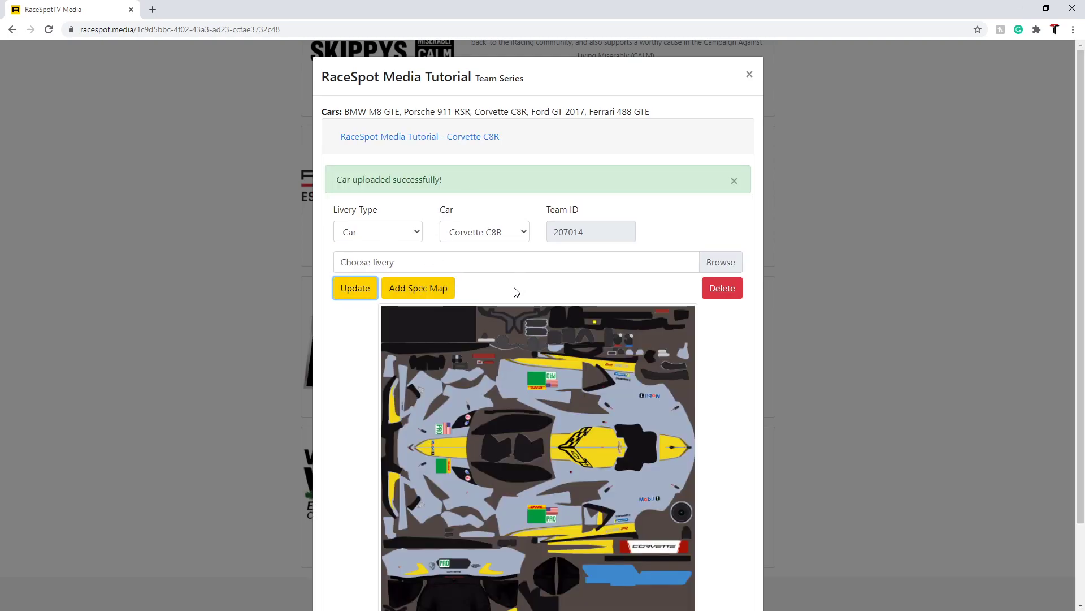
# - Attach Test Paint.mip as the spec map for the team's Corvette C8R livery
pyautogui.scroll(-2, 475, 286)
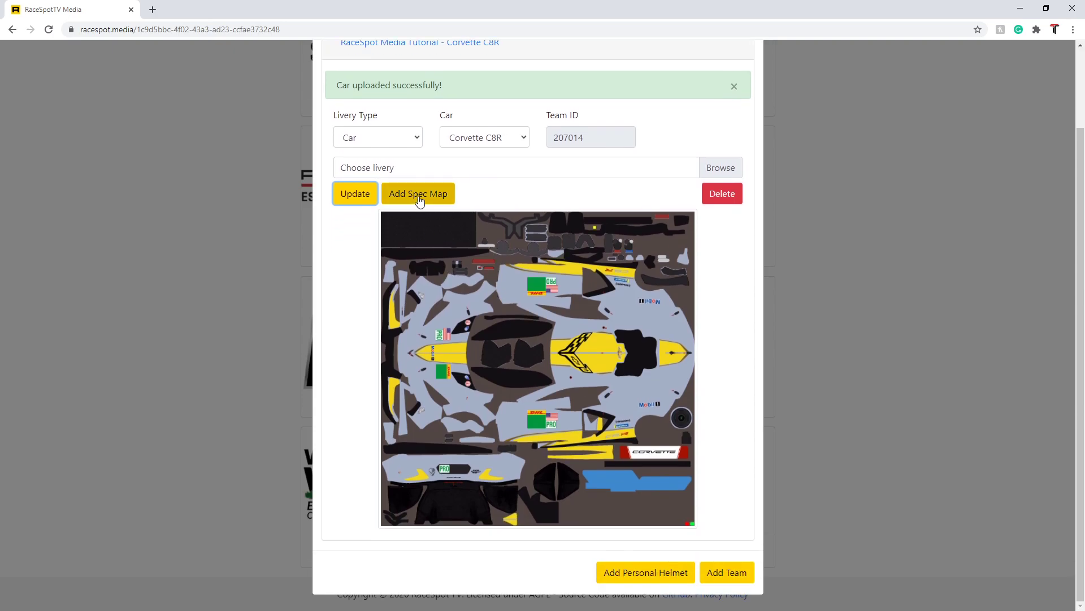
pyautogui.click(418, 195)
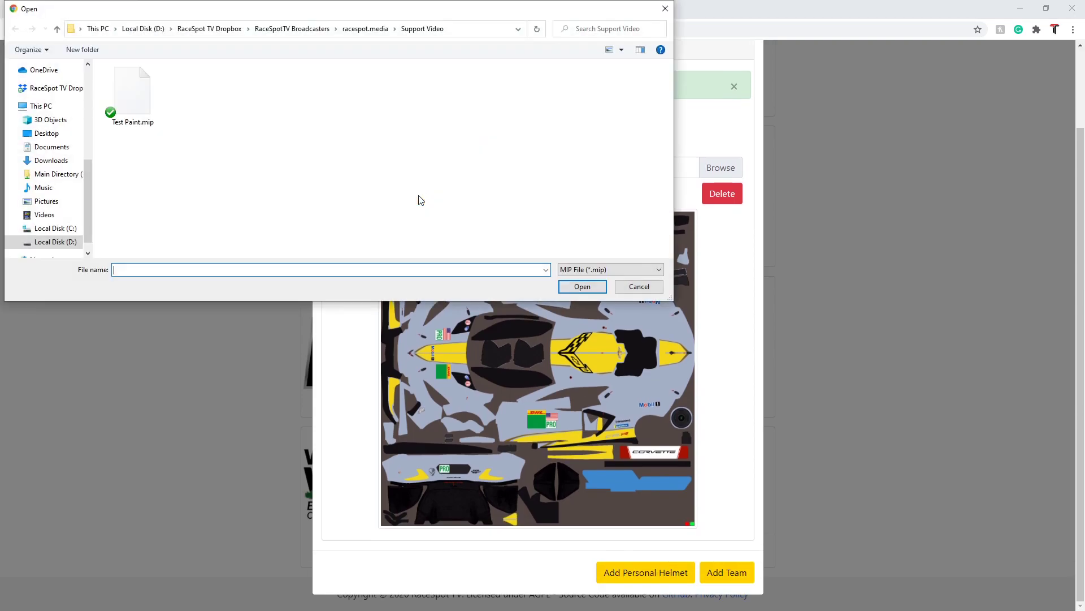
pyautogui.click(142, 98)
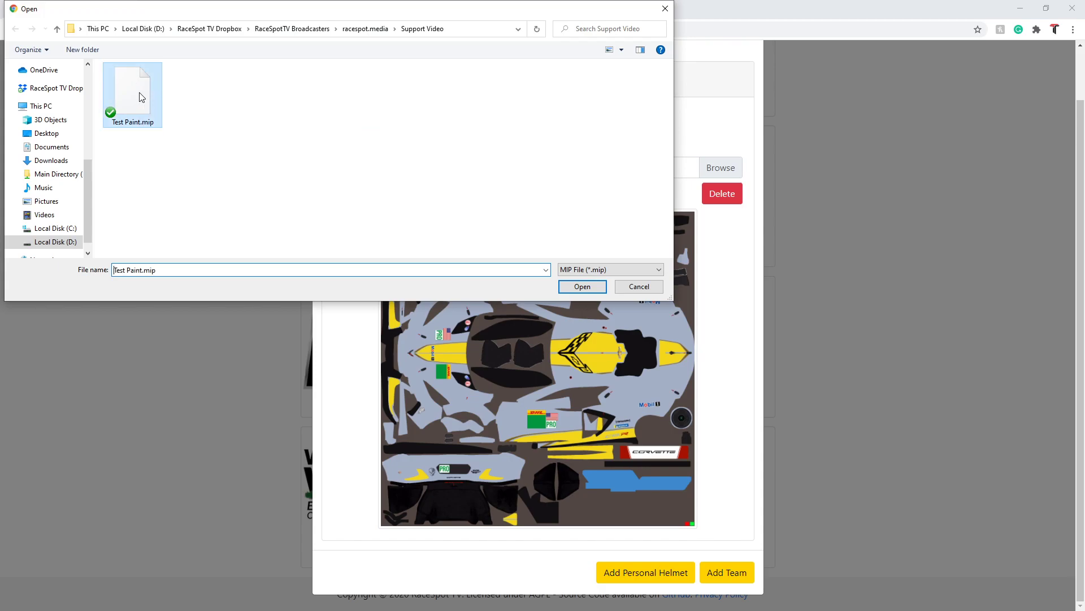
pyautogui.click(576, 287)
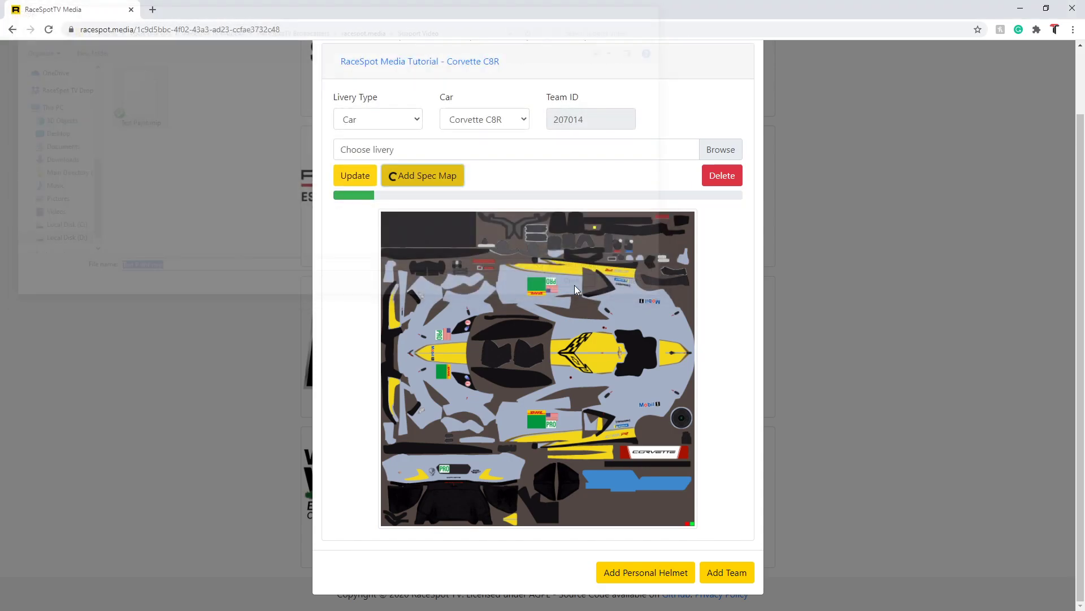